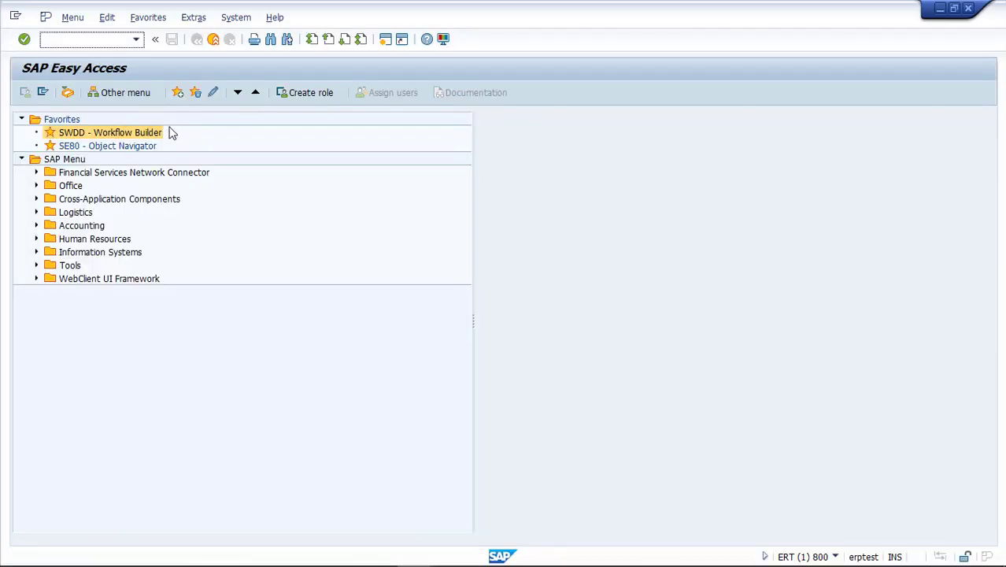
- Open zws_steps in Workflow Builder and bring up options for the link below Material created
{"action": "double_click", "coordinate": [111, 132]}
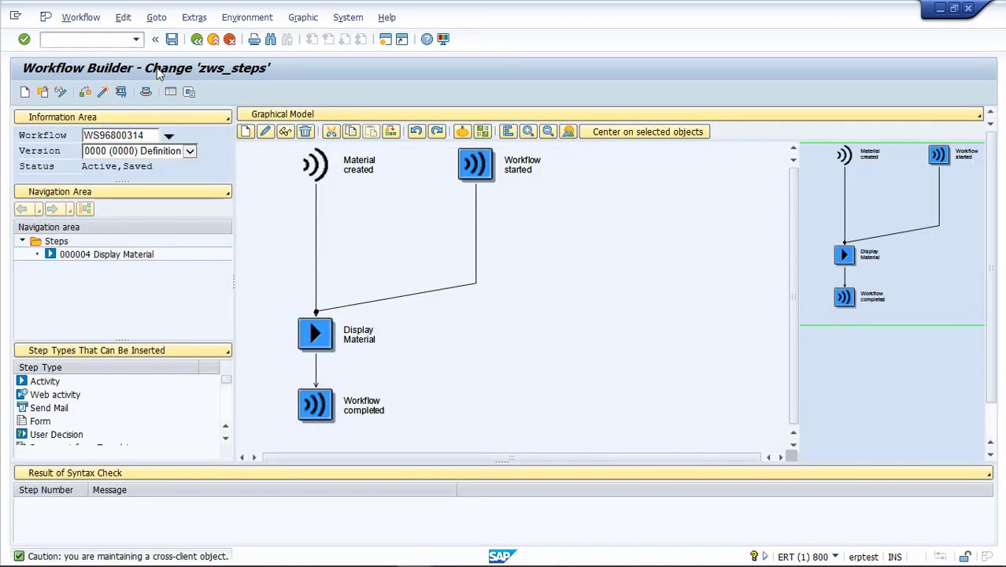
{"action": "left_click", "coordinate": [316, 225]}
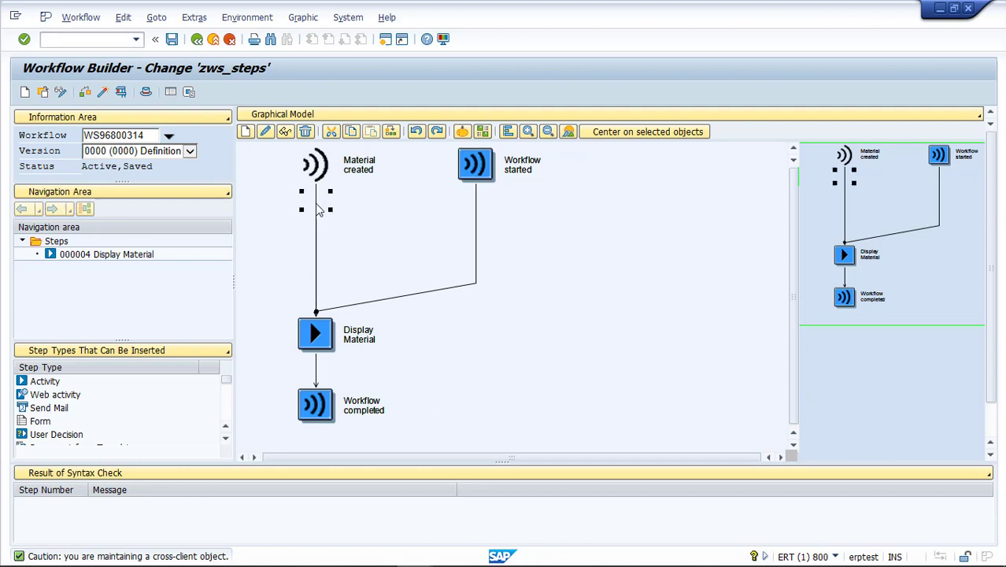
{"action": "right_click", "coordinate": [317, 203]}
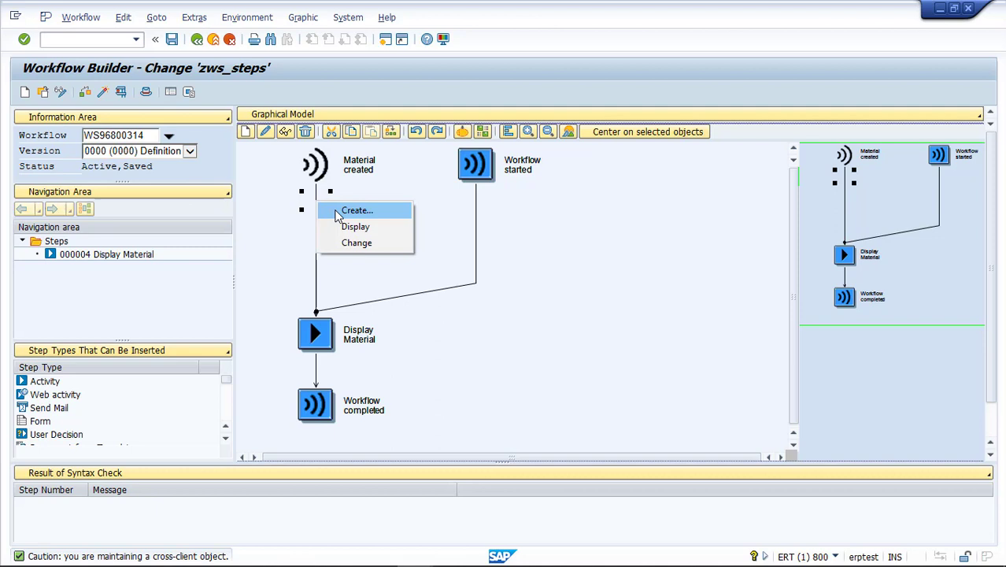
- Create a new step after Material created and choose Fork as its step type
{"action": "left_click", "coordinate": [356, 210]}
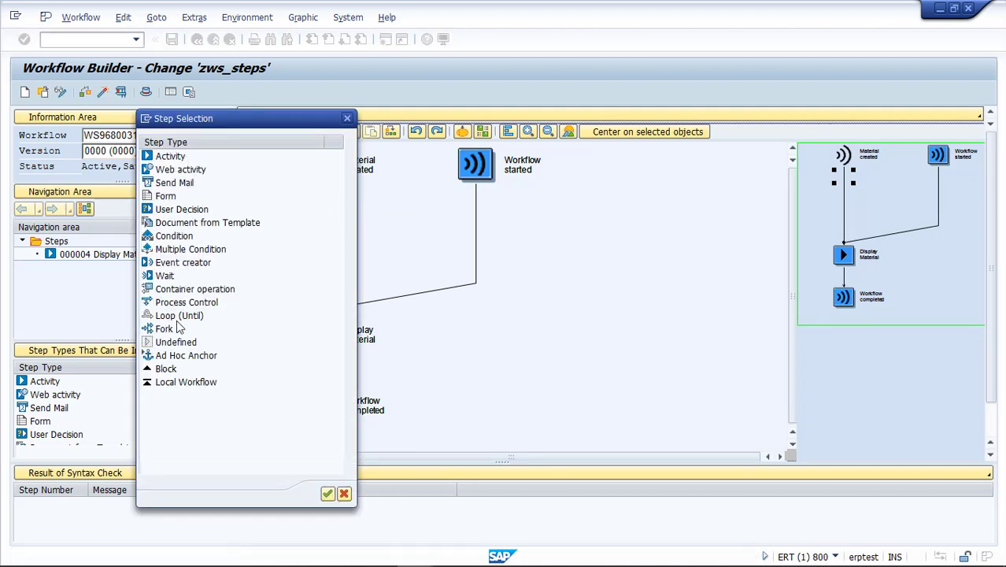
{"action": "left_click", "coordinate": [164, 329]}
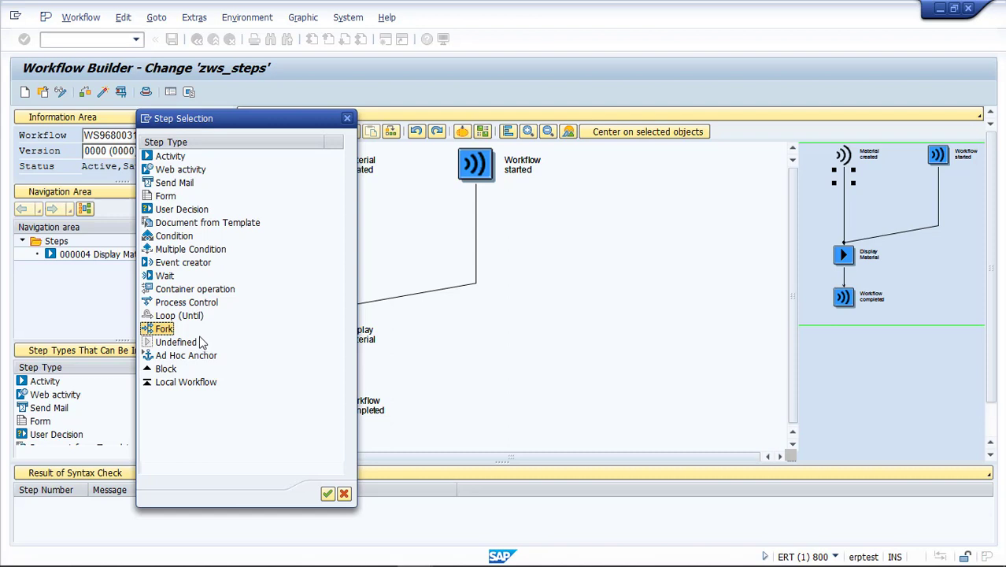
{"action": "left_click", "coordinate": [195, 304]}
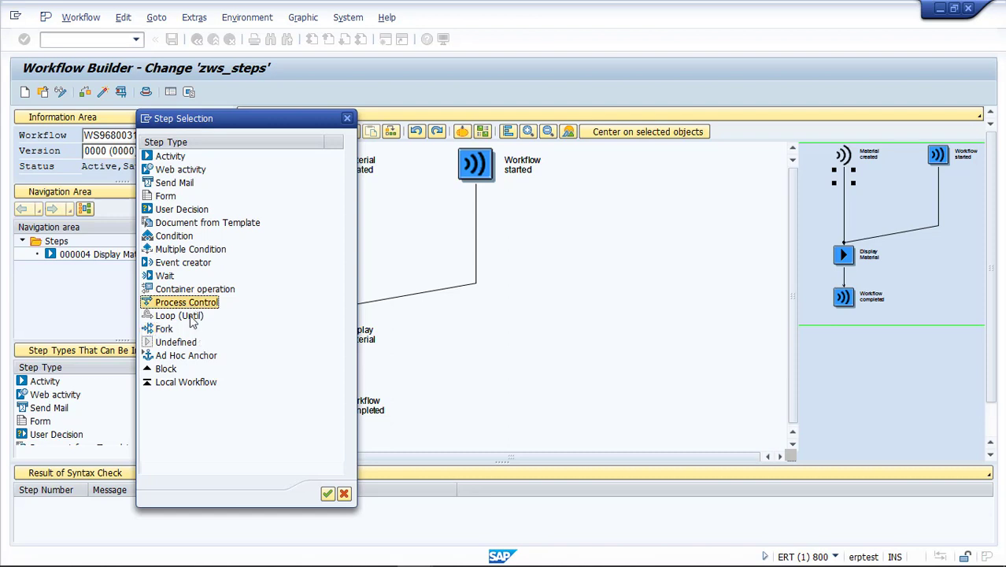
{"action": "left_click", "coordinate": [175, 316]}
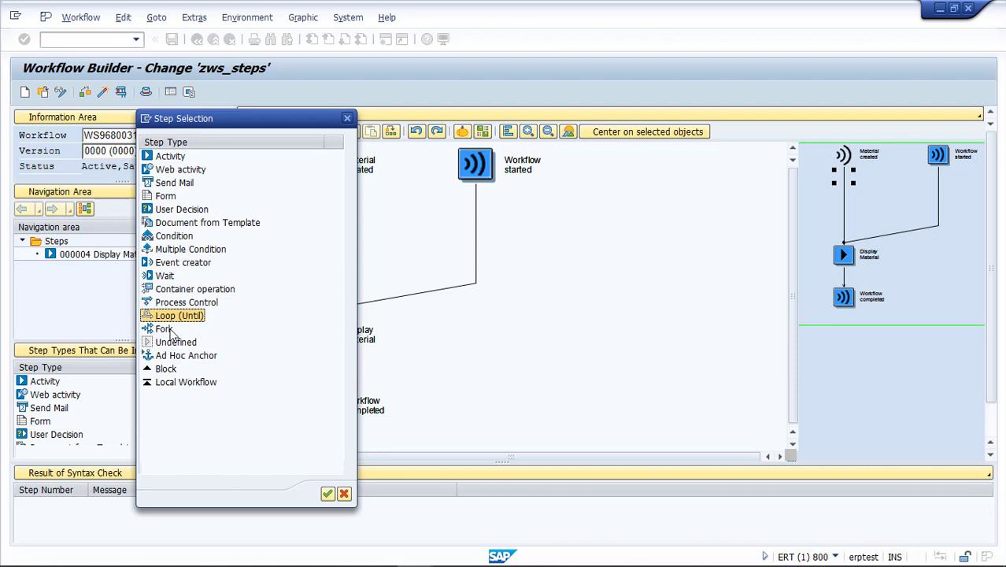
{"action": "key", "text": "Escape"}
- Enter 'Fork to wait for change' as the fork's step name
{"action": "left_click_drag", "start_coordinate": [170, 334], "coordinate": [316, 308]}
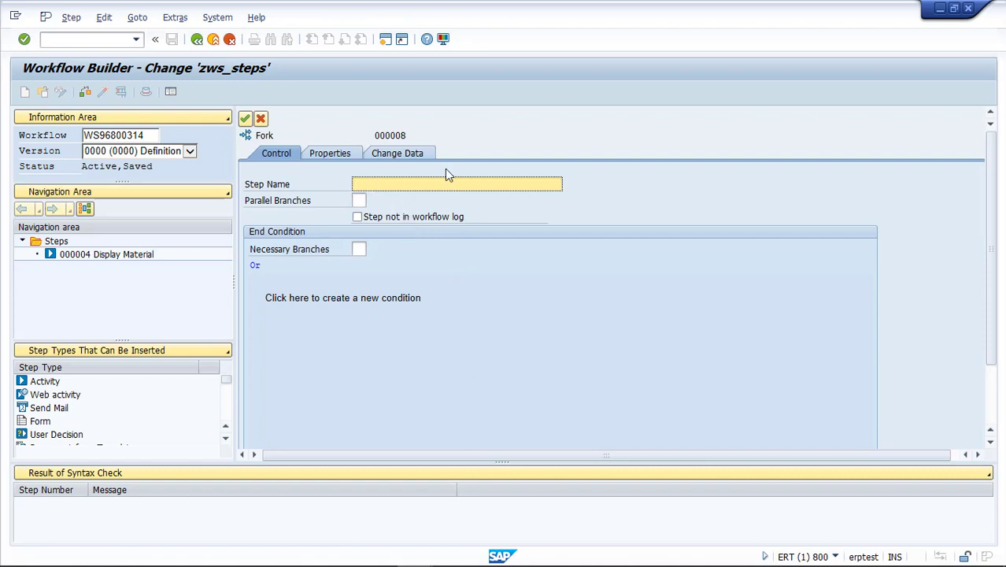
{"action": "type", "text": "Fork"}
{"action": "type", "text": " to wait for change"}
- Set 2 parallel branches (correcting the mistyped 99) and 1 necessary branch as end condition
{"action": "left_click", "coordinate": [359, 199]}
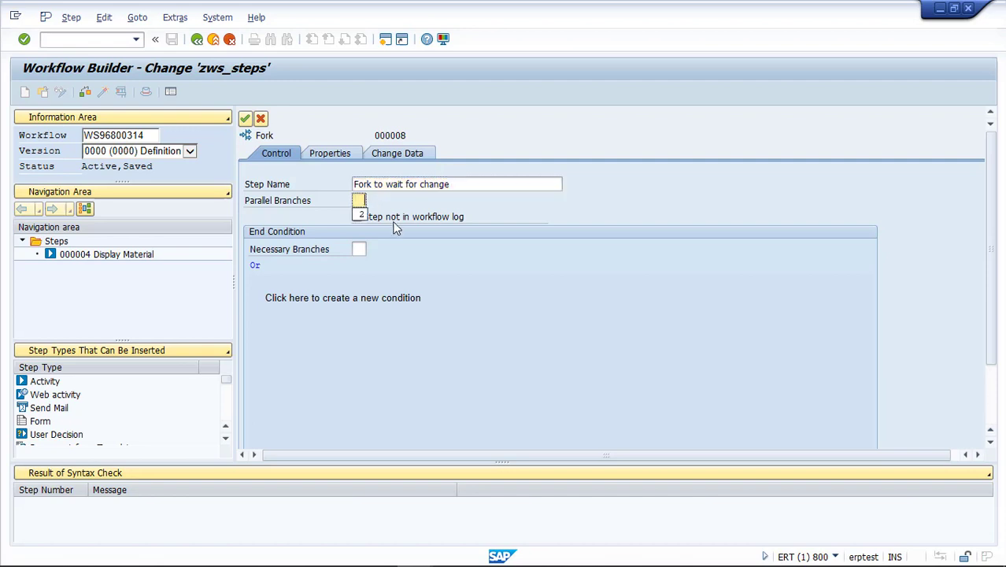
{"action": "left_click", "coordinate": [361, 214]}
{"action": "double_click", "coordinate": [361, 200]}
{"action": "type", "text": "99"}
{"action": "key", "text": "BackSpace"}
{"action": "key", "text": "BackSpace"}
{"action": "type", "text": "2"}
{"action": "left_click", "coordinate": [452, 184]}
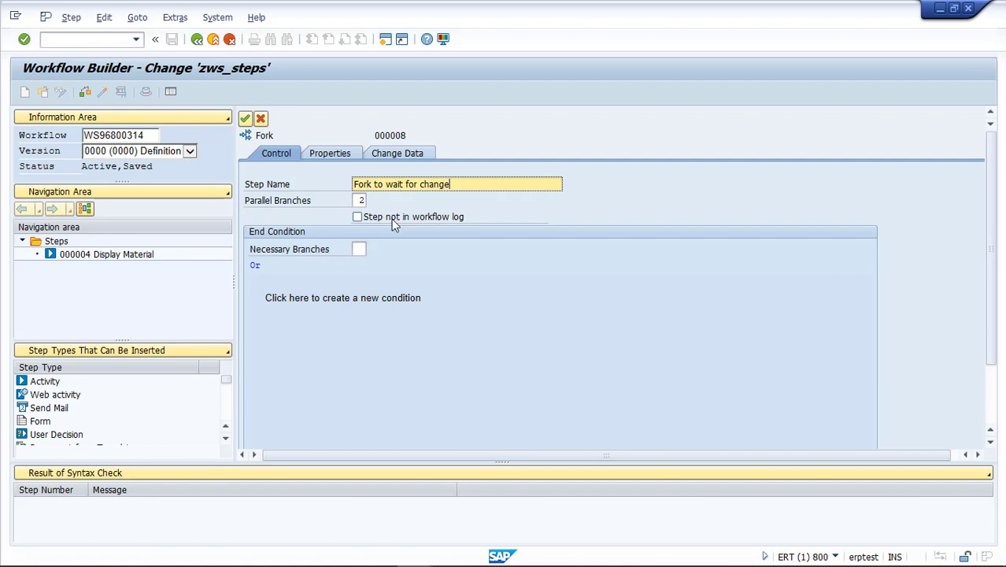
{"action": "left_click", "coordinate": [359, 249]}
{"action": "type", "text": "1"}
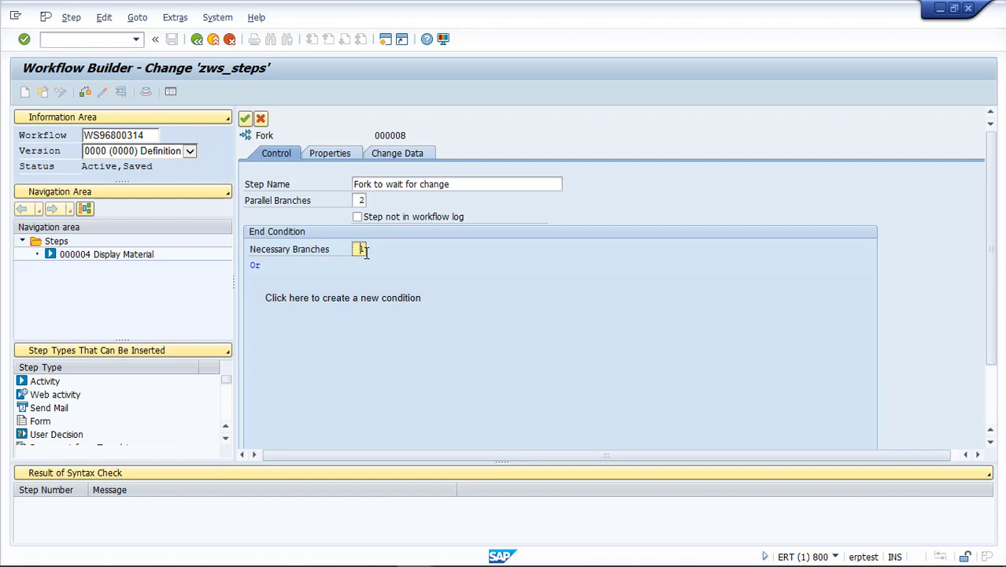
- Transfer the fork to the graphic, yielding two undefined branches joined at '1 From 2'
{"action": "left_click", "coordinate": [246, 119]}
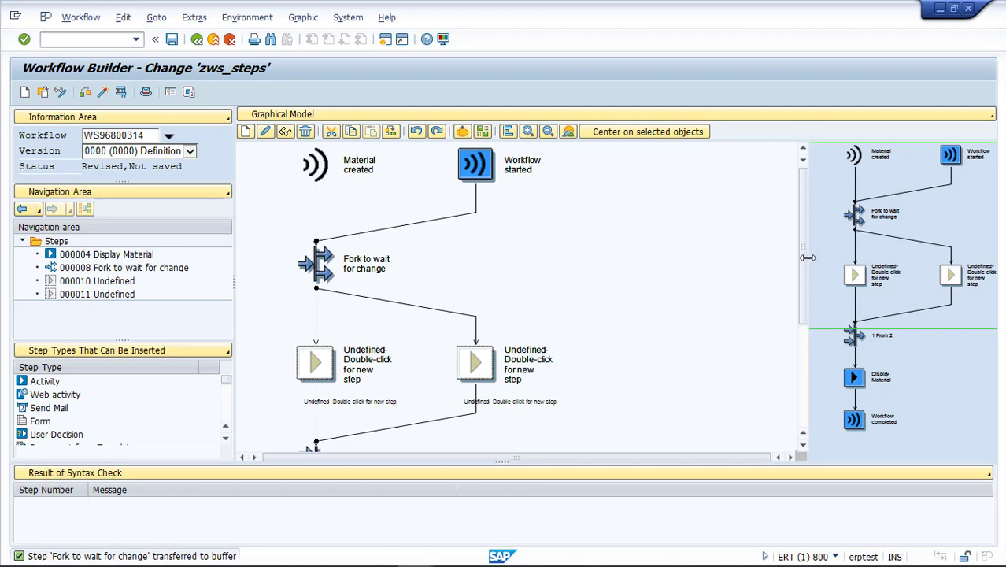
{"action": "left_click_drag", "start_coordinate": [801, 272], "coordinate": [800, 292]}
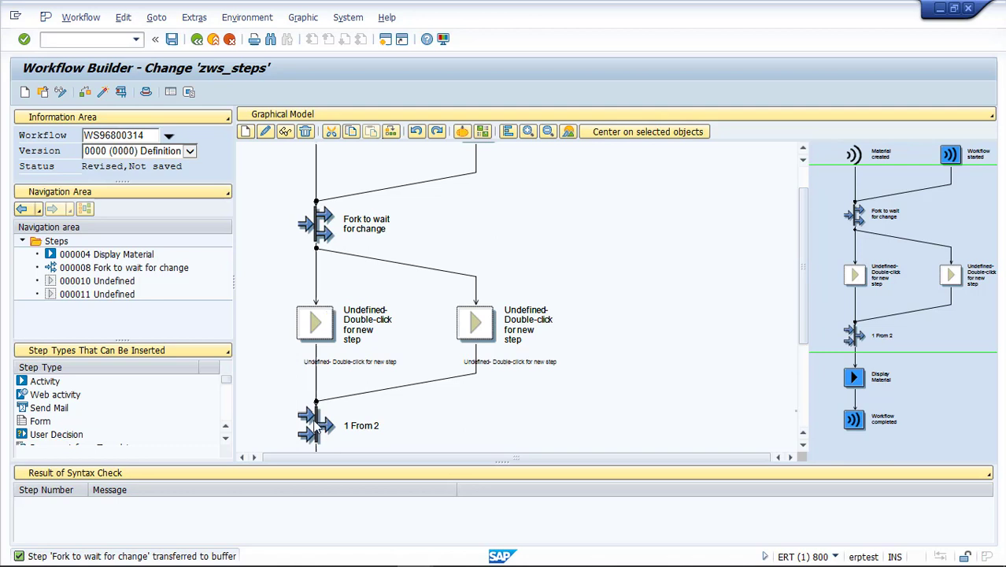
{"action": "left_click_drag", "start_coordinate": [803, 312], "coordinate": [803, 378]}
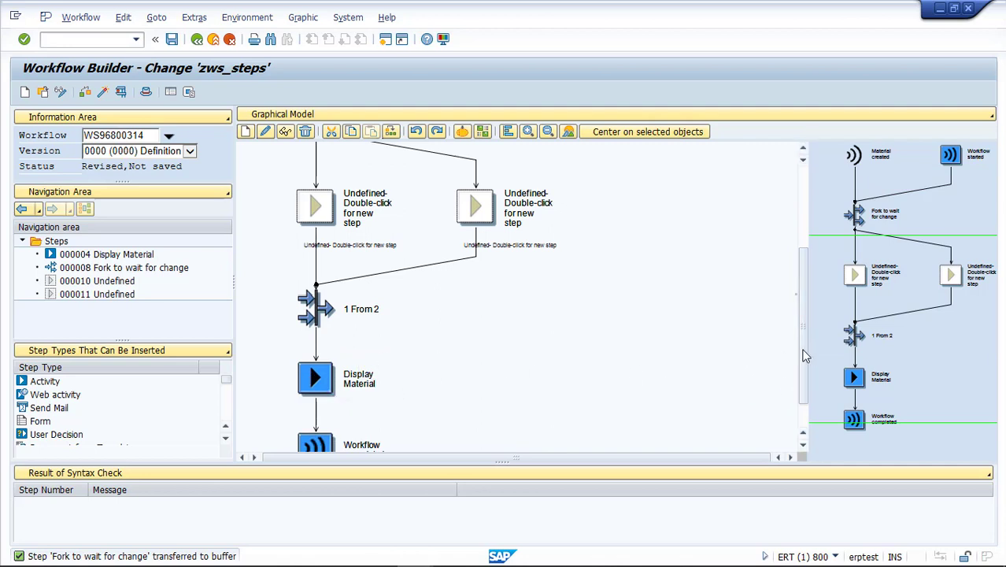
{"action": "left_click_drag", "start_coordinate": [802, 330], "coordinate": [804, 228]}
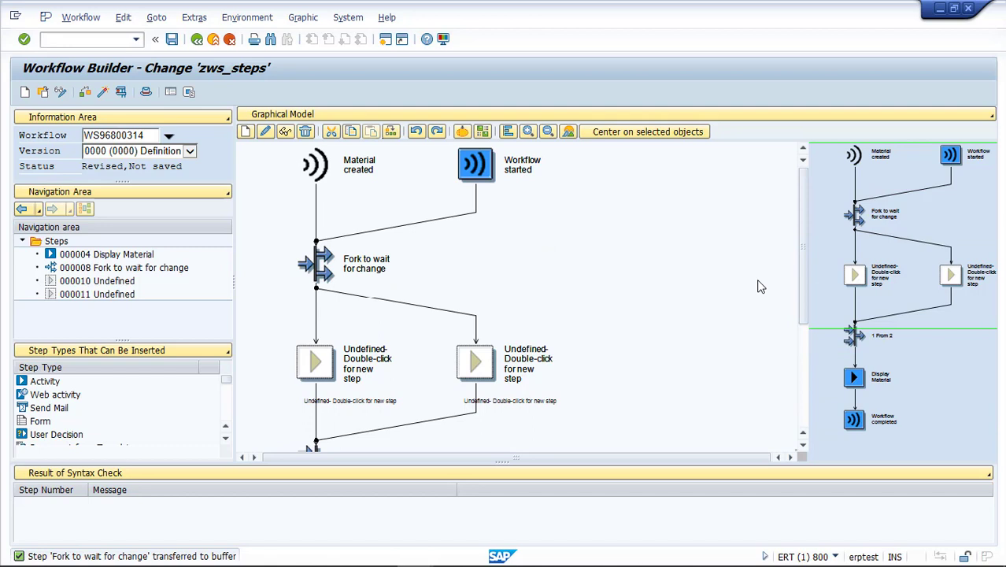
- Save and activate zws_steps so its status becomes Active, Saved
{"action": "left_click", "coordinate": [125, 92]}
{"action": "left_click", "coordinate": [104, 92]}
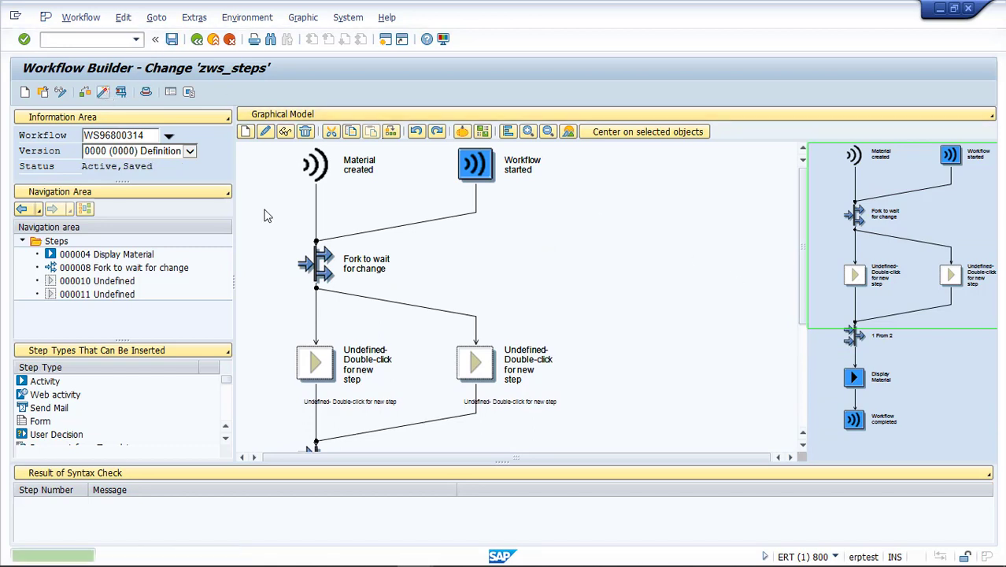